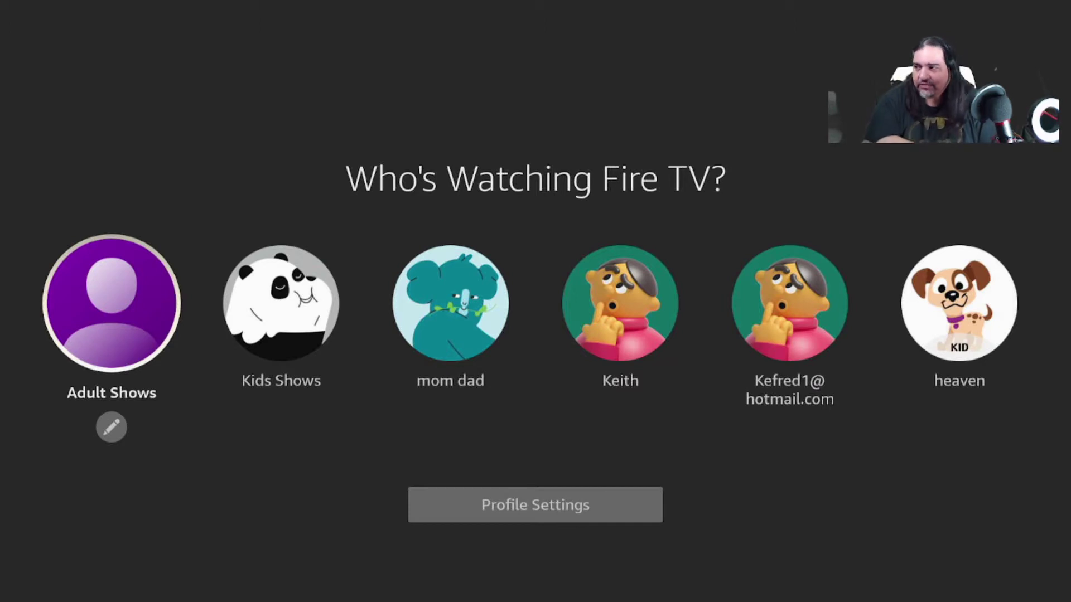
- Browse across the profiles, passing Kids Shows, and settle on Adult Shows to sign in
{"action": "key", "text": "Right"}
{"action": "key", "text": "Right"}
{"action": "key", "text": "Right"}
{"action": "key", "text": "Right"}
{"action": "key", "text": "Right"}
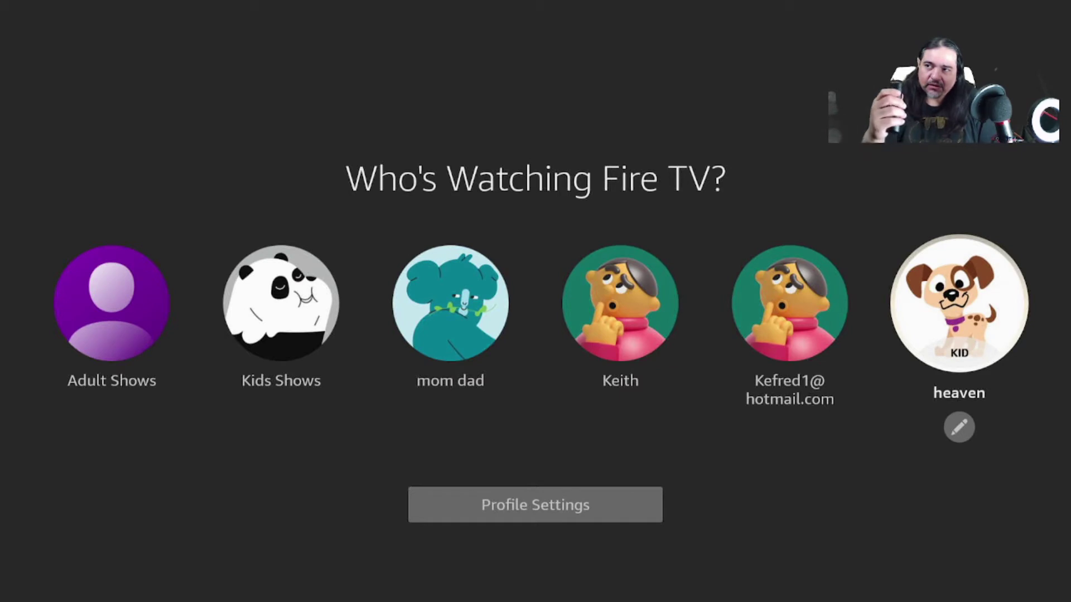
{"action": "key", "text": "Left"}
{"action": "key", "text": "Left"}
{"action": "key", "text": "Left"}
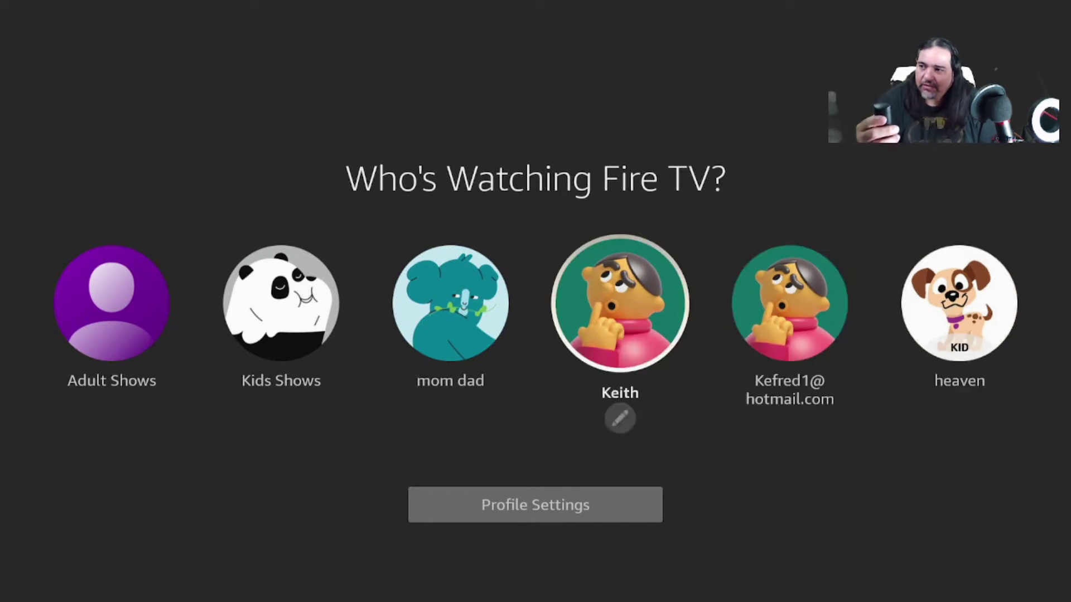
{"action": "key", "text": "Left"}
{"action": "key", "text": "Left"}
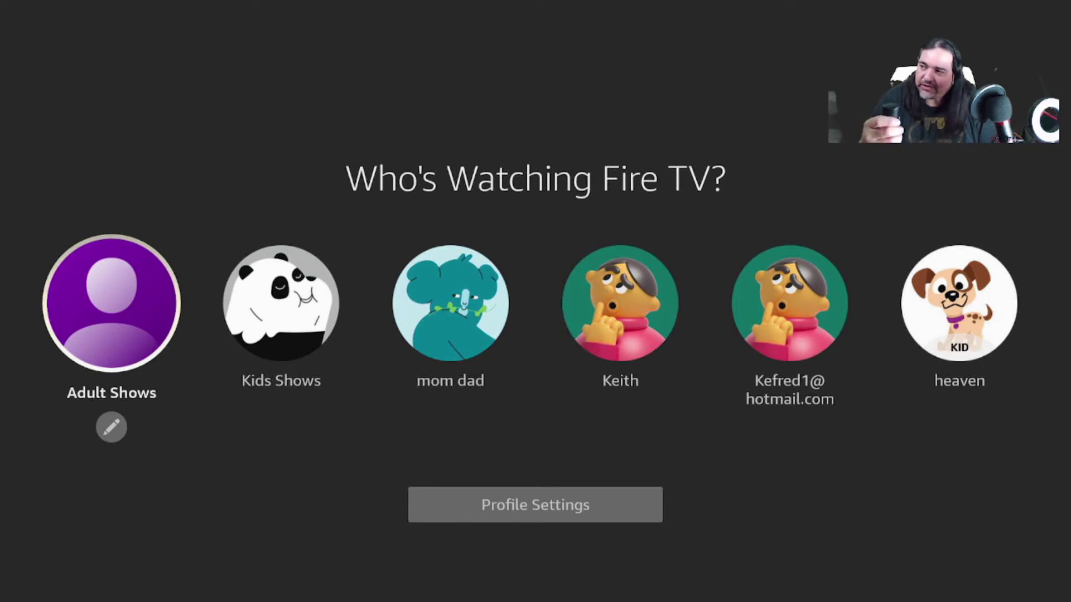
{"action": "key", "text": "Right"}
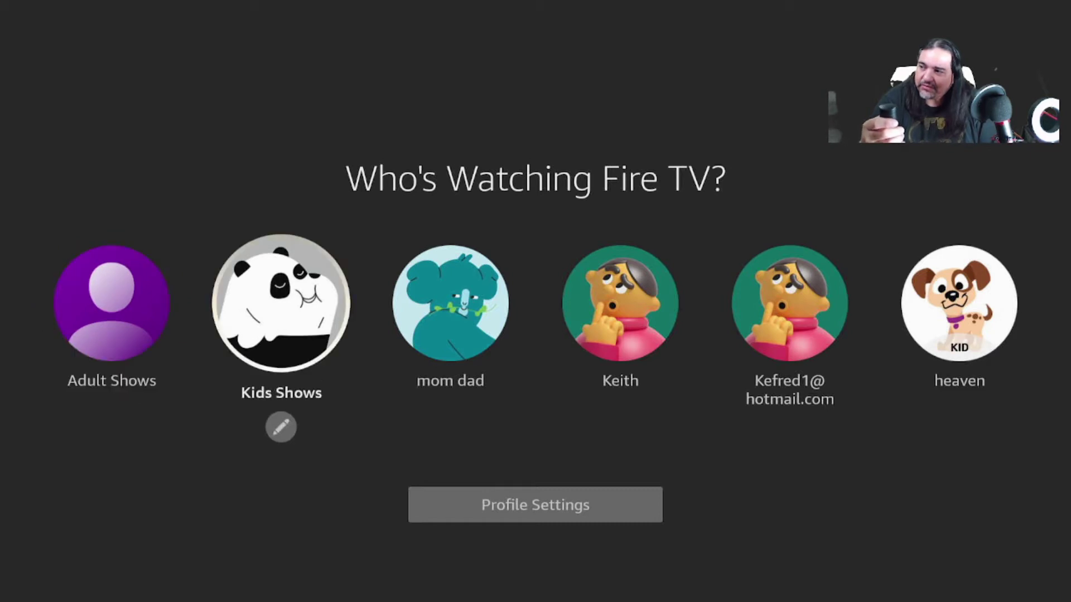
{"action": "key", "text": "Left"}
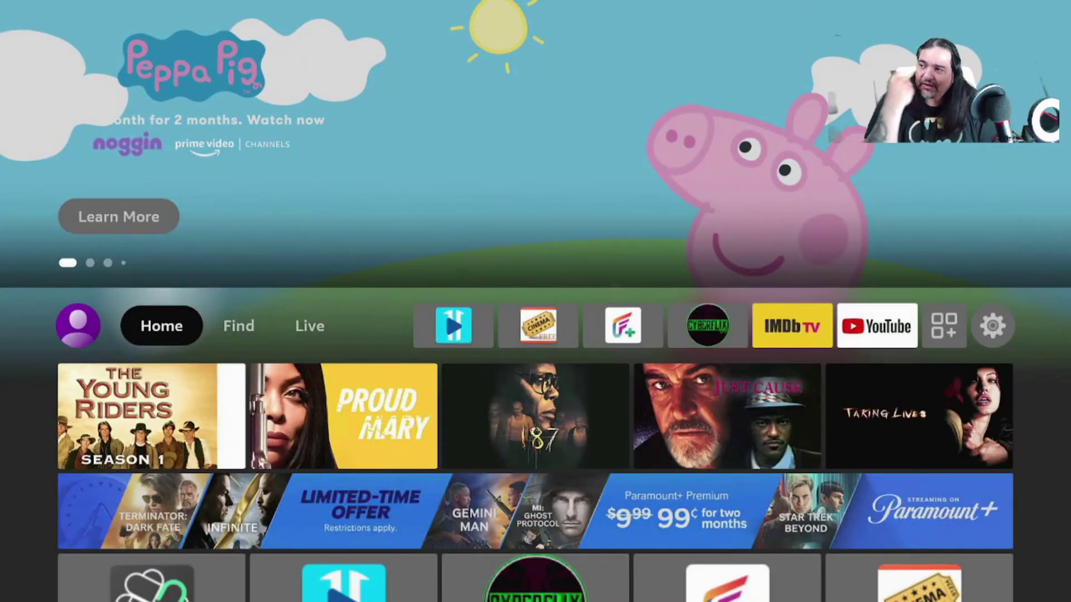
- Glance at the Find categories, then switch to Kids Shows from Who's Watching
{"action": "key", "text": "Right"}
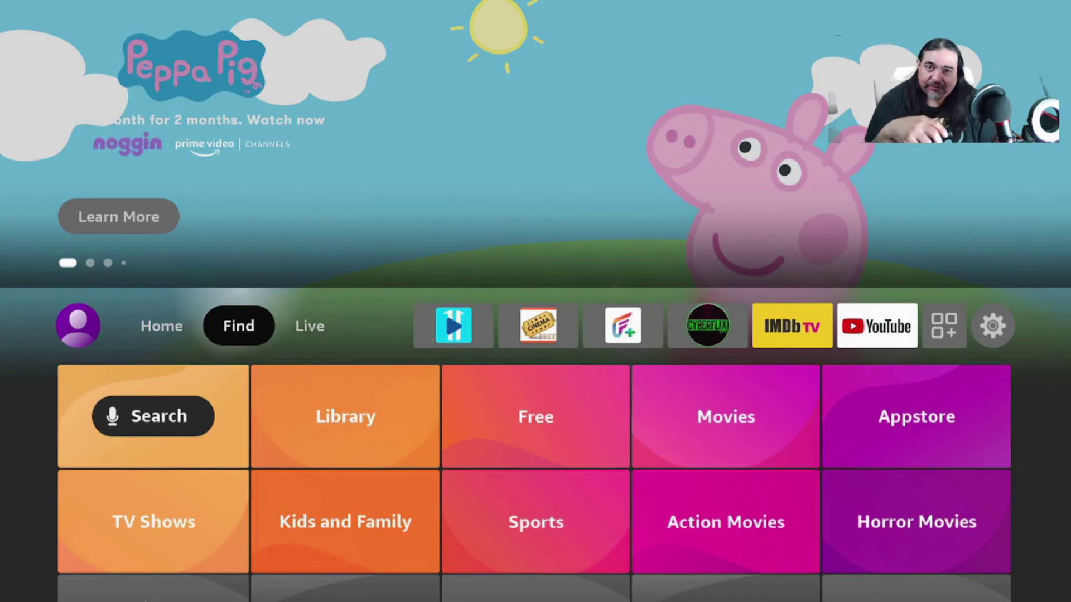
{"action": "key", "text": "Left"}
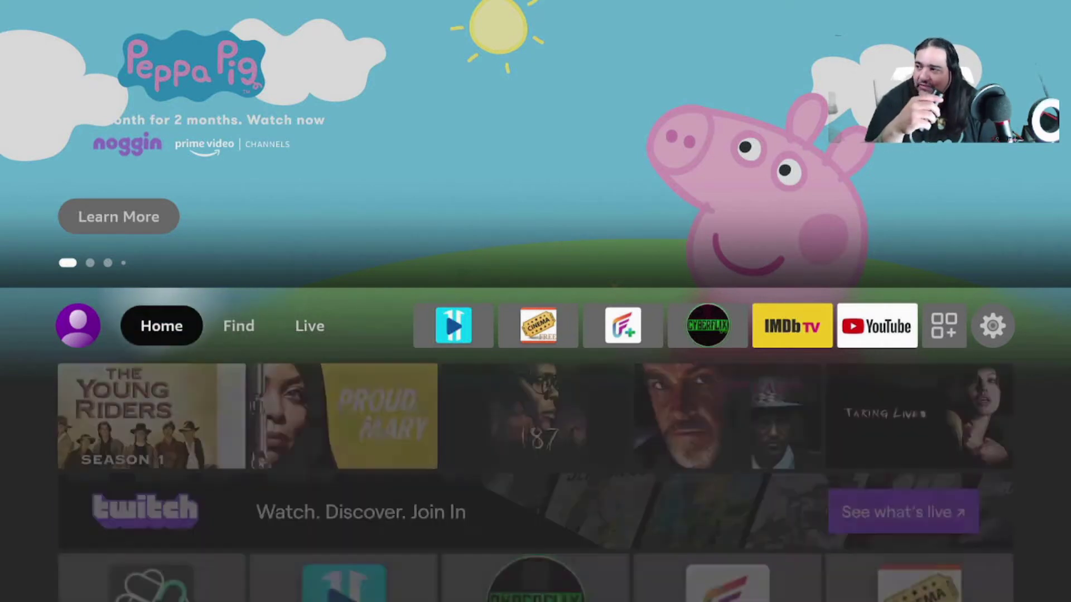
{"action": "key", "text": "Left"}
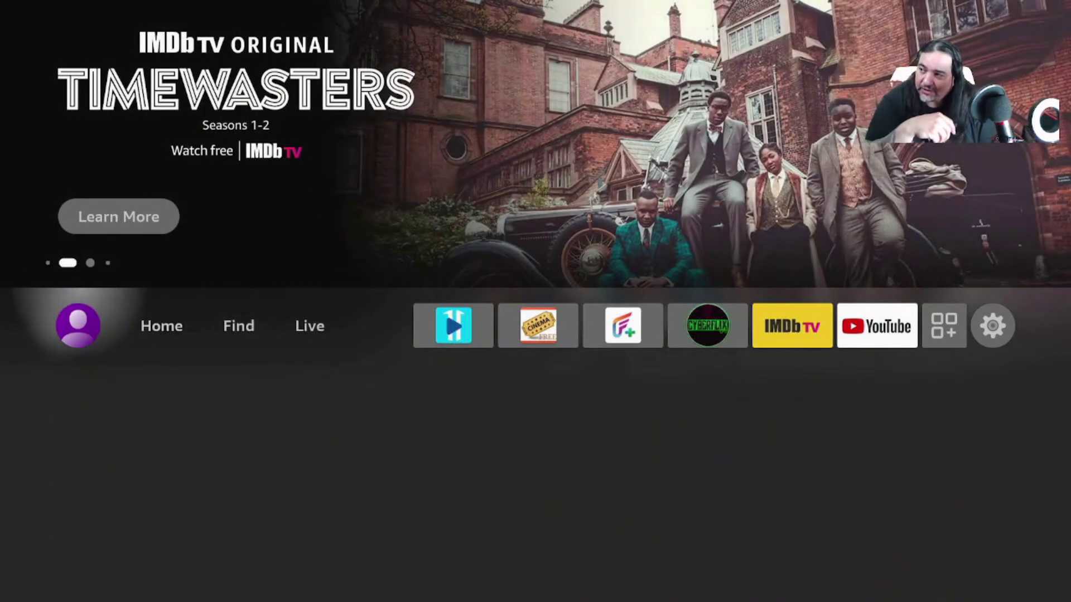
{"action": "key", "text": "Down"}
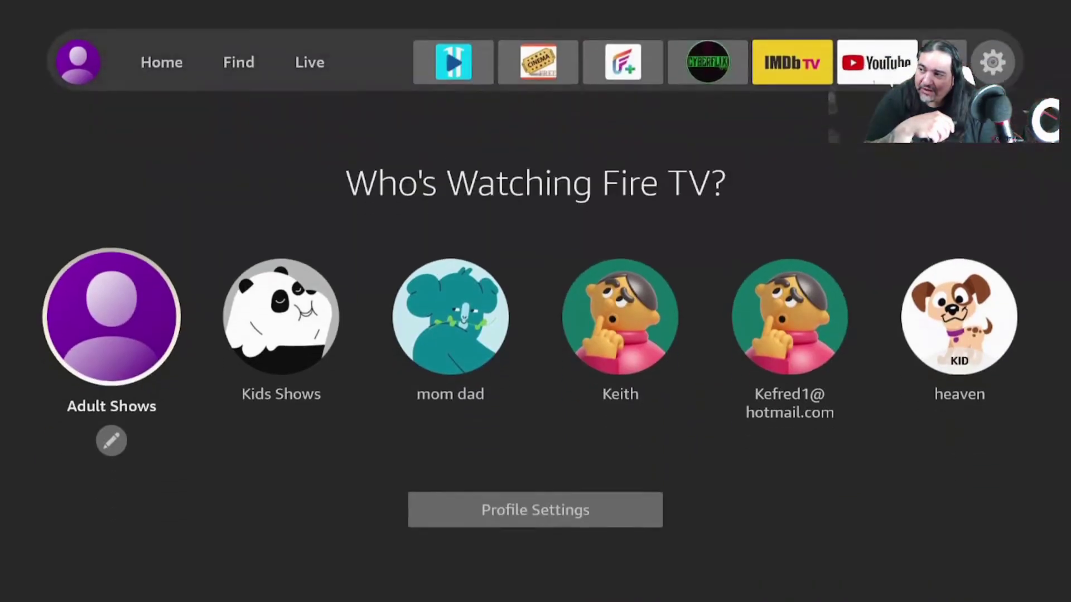
{"action": "key", "text": "Right"}
{"action": "key", "text": "Return"}
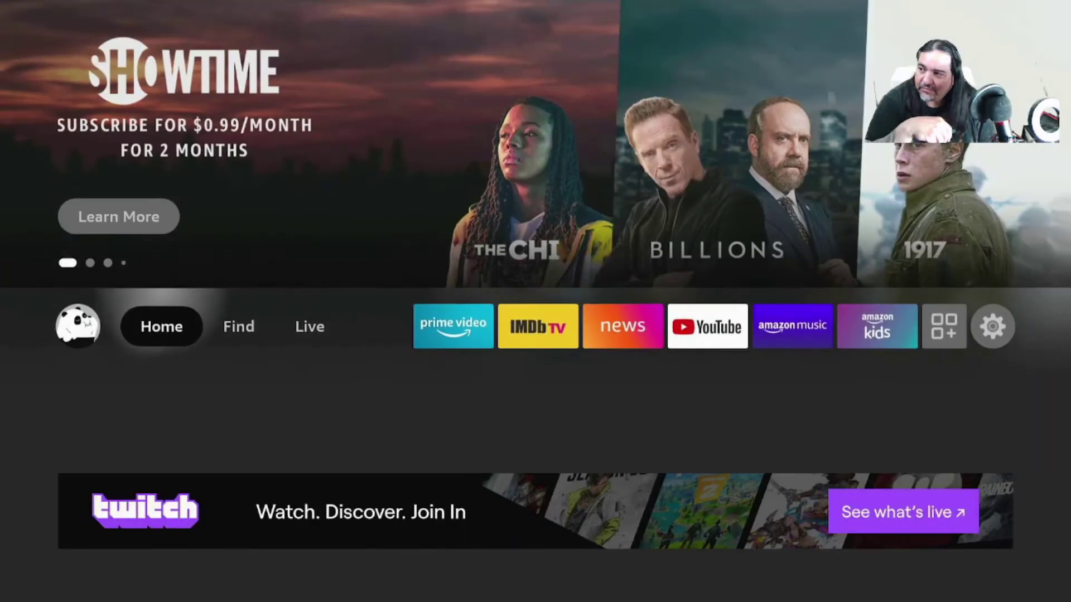
- Close the apps and channels grid, then choose Adult Shows in Who's Watching
{"action": "key", "text": "Right"}
{"action": "key", "text": "Right"}
{"action": "key", "text": "Right"}
{"action": "key", "text": "Right"}
{"action": "key", "text": "Right"}
{"action": "key", "text": "Right"}
{"action": "key", "text": "Right"}
{"action": "key", "text": "Right"}
{"action": "key", "text": "Right"}
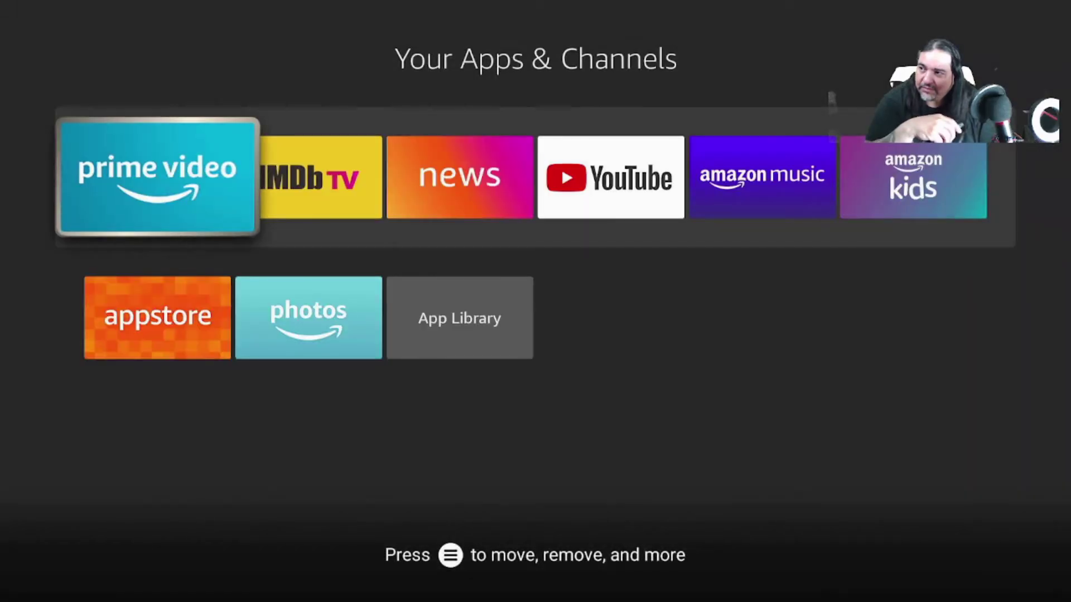
{"action": "key", "text": "Escape"}
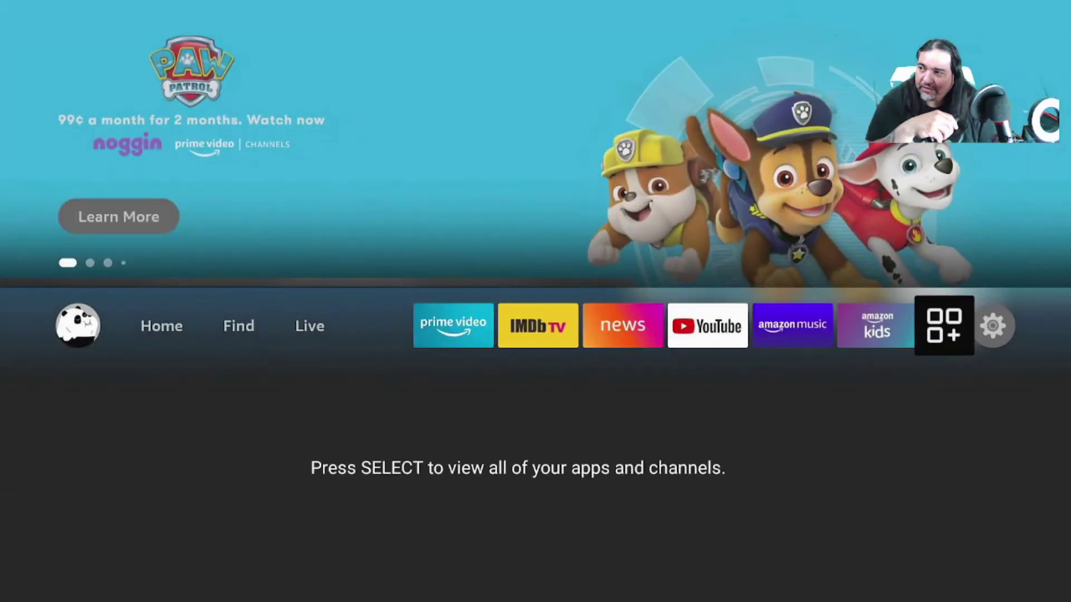
{"action": "key", "text": "Left"}
{"action": "key", "text": "Left"}
{"action": "key", "text": "Left"}
{"action": "key", "text": "Left"}
{"action": "key", "text": "Left"}
{"action": "key", "text": "Left"}
{"action": "key", "text": "Left"}
{"action": "key", "text": "Left"}
{"action": "key", "text": "Left"}
{"action": "key", "text": "Left"}
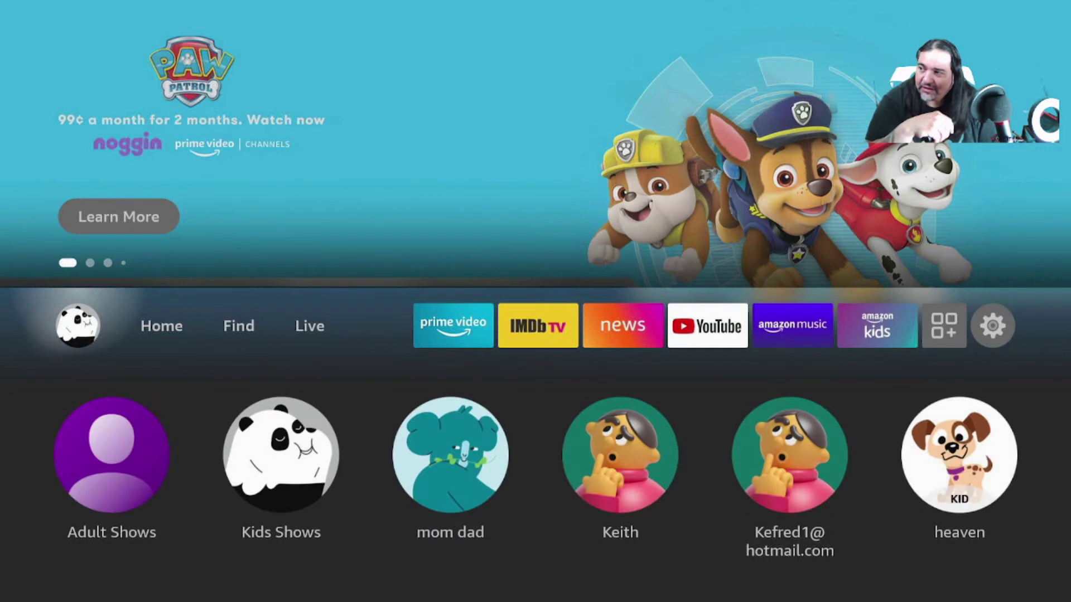
{"action": "key", "text": "Down"}
{"action": "key", "text": "Right"}
{"action": "key", "text": "Right"}
{"action": "key", "text": "Right"}
{"action": "key", "text": "Right"}
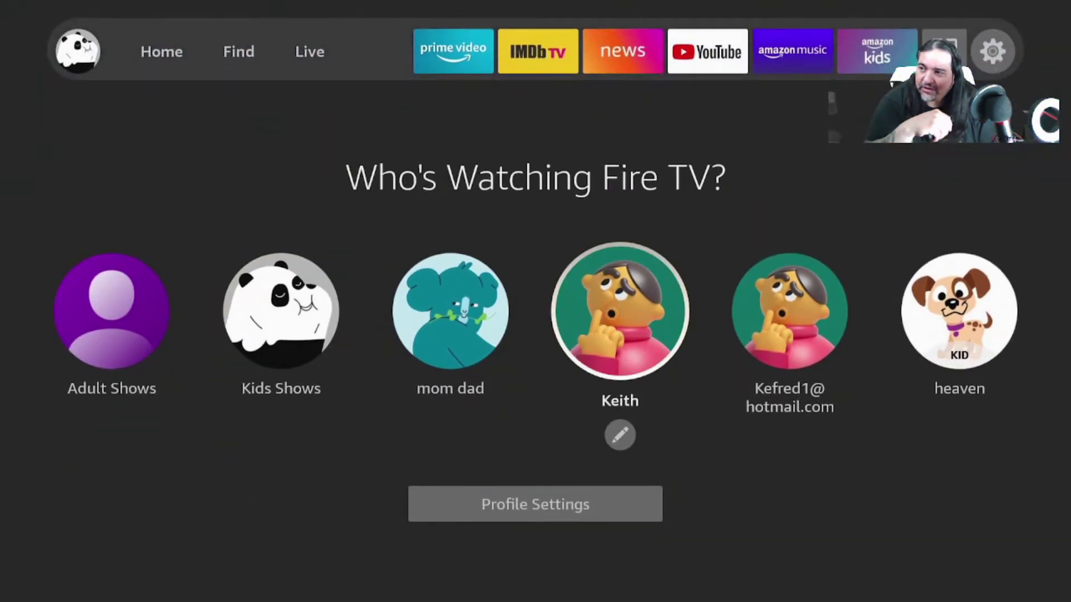
{"action": "key", "text": "Left"}
{"action": "key", "text": "Left"}
{"action": "key", "text": "Left"}
{"action": "key", "text": "Left"}
{"action": "key", "text": "Left"}
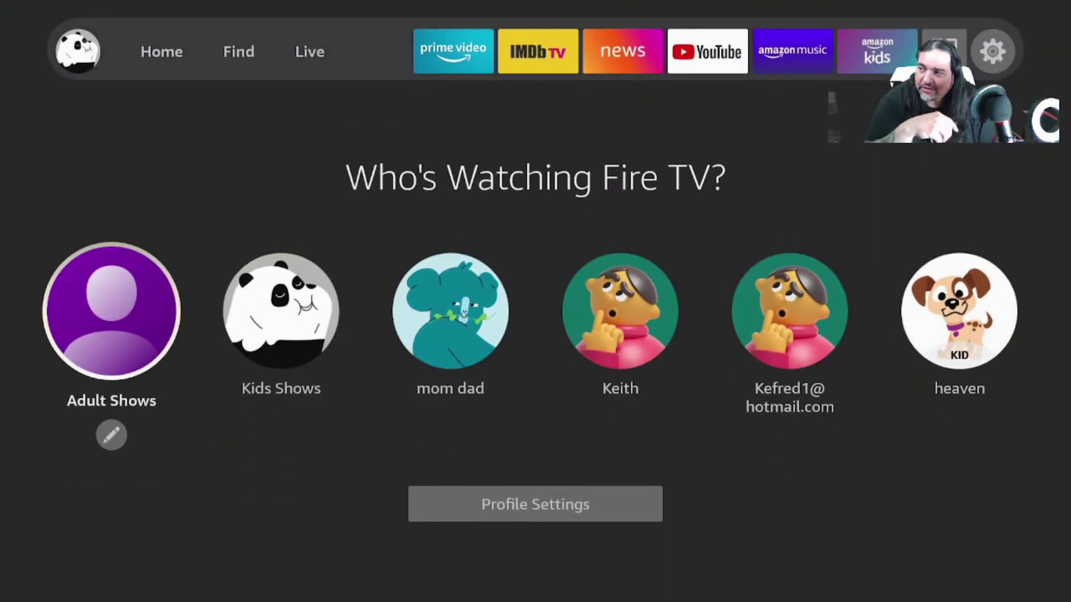
{"action": "key", "text": "Return"}
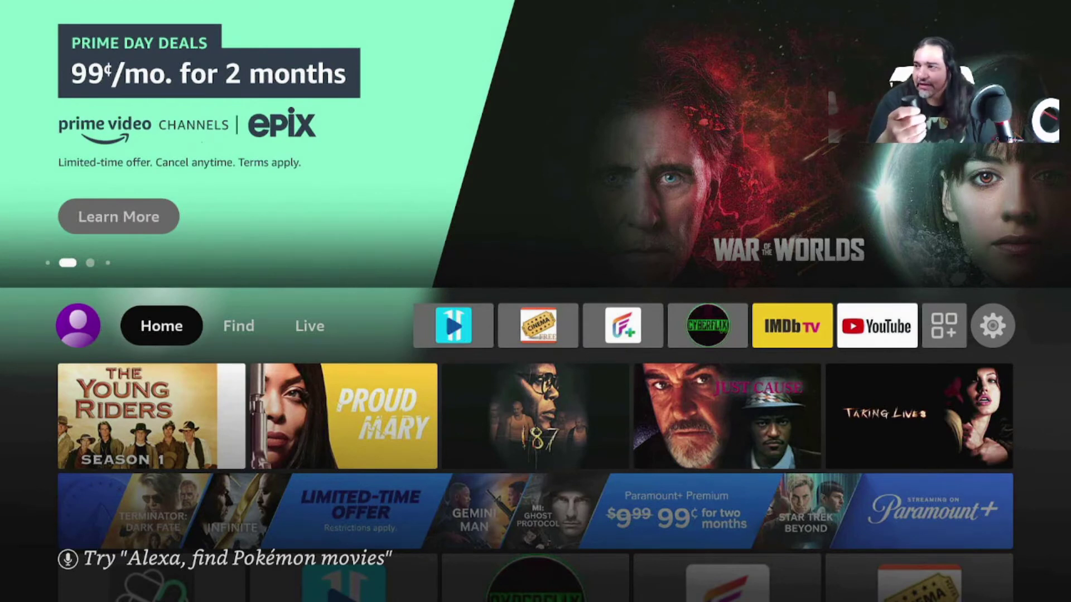
- Open Settings from the gear and highlight Account & Profile Settings
{"action": "key", "text": "Left"}
{"action": "key", "text": "Left"}
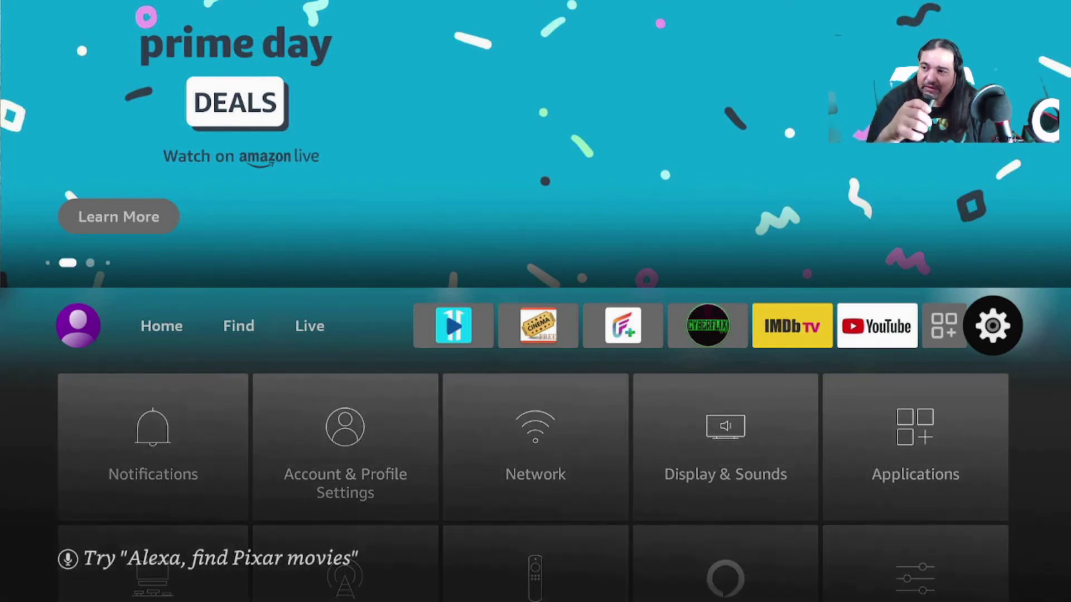
{"action": "key", "text": "Down"}
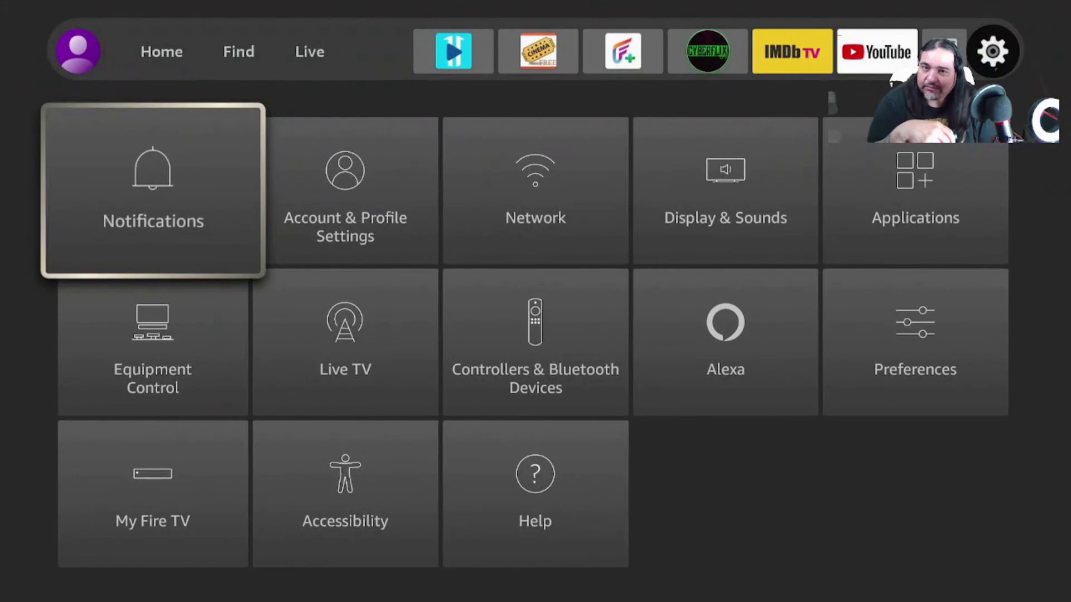
{"action": "key", "text": "Right"}
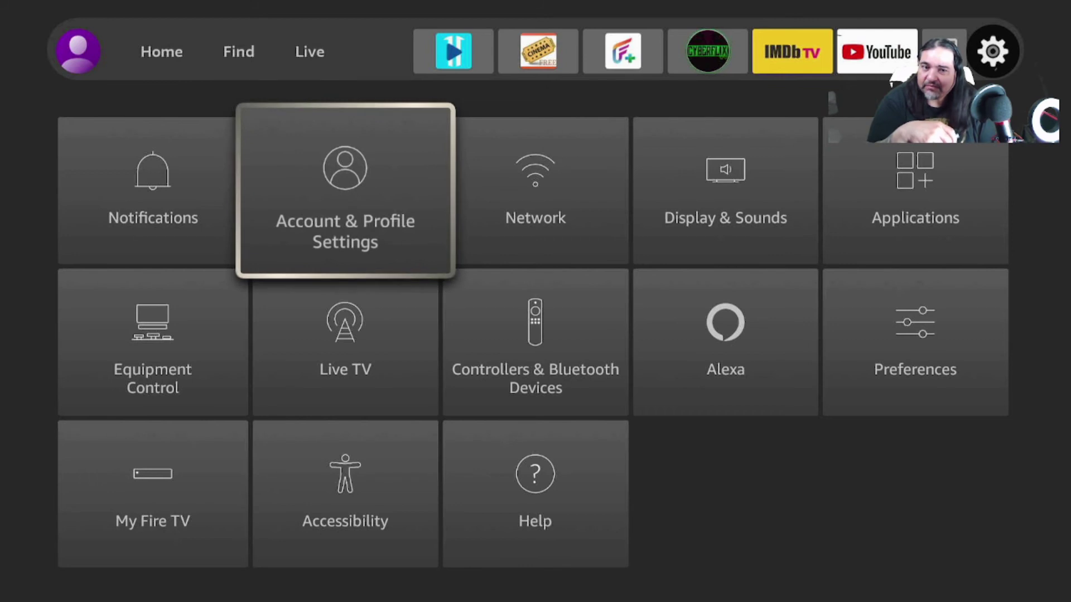
{"action": "key", "text": "Return"}
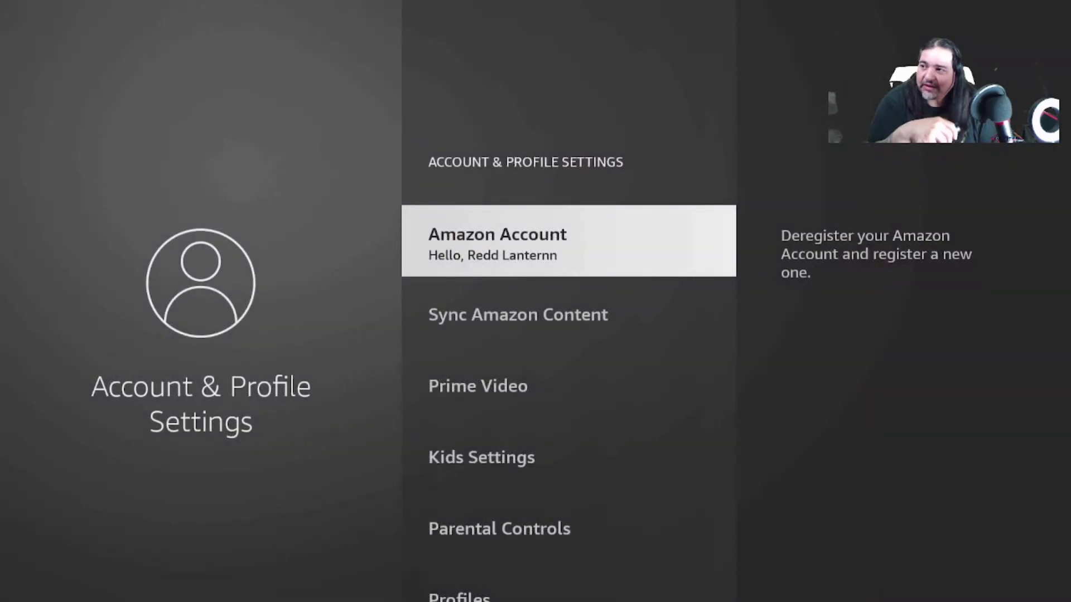
{"action": "key", "text": "Return"}
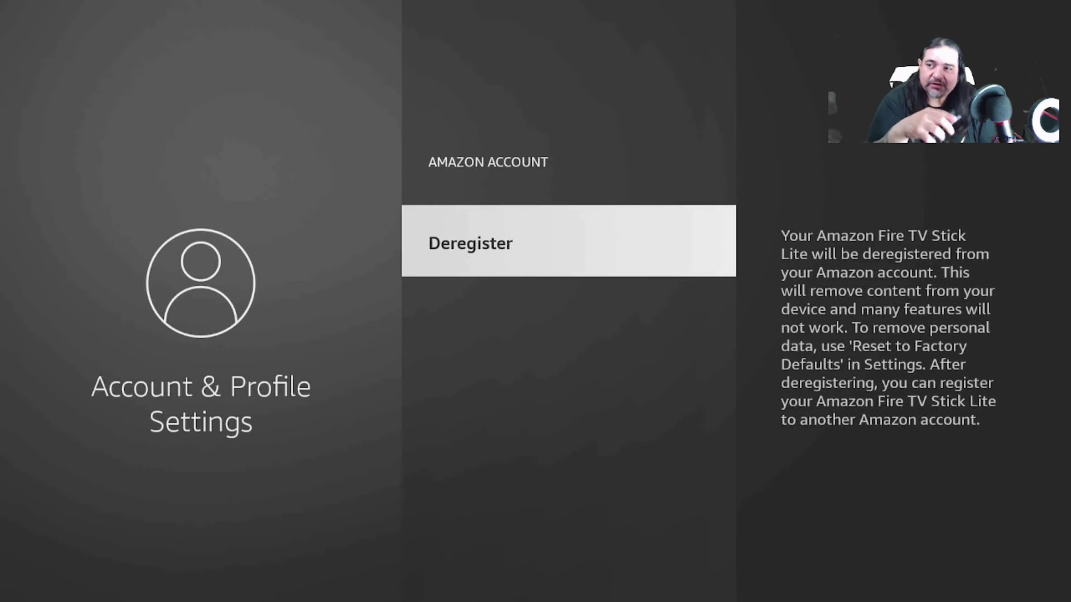
{"action": "key", "text": "Escape"}
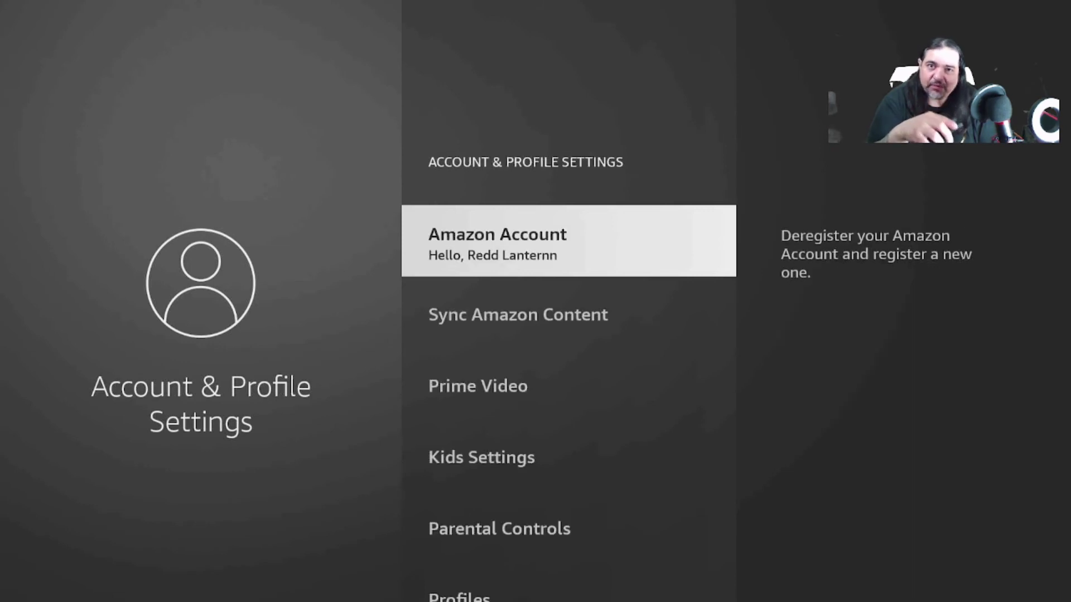
{"action": "key", "text": "Escape"}
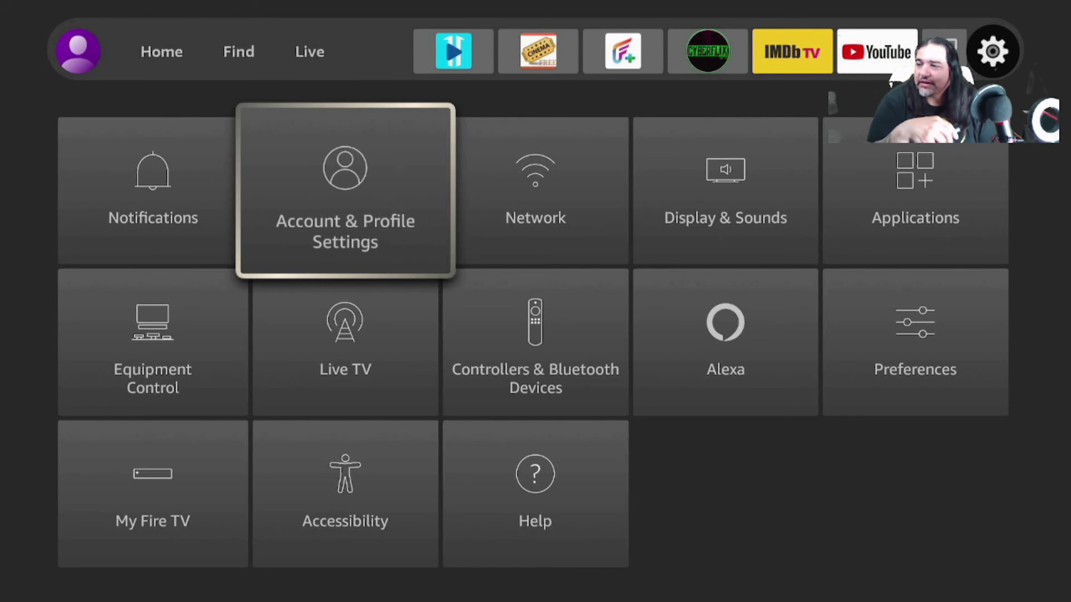
- Back out of Settings to the Home screen showing the Peppa Pig banner
{"action": "key", "text": "Escape"}
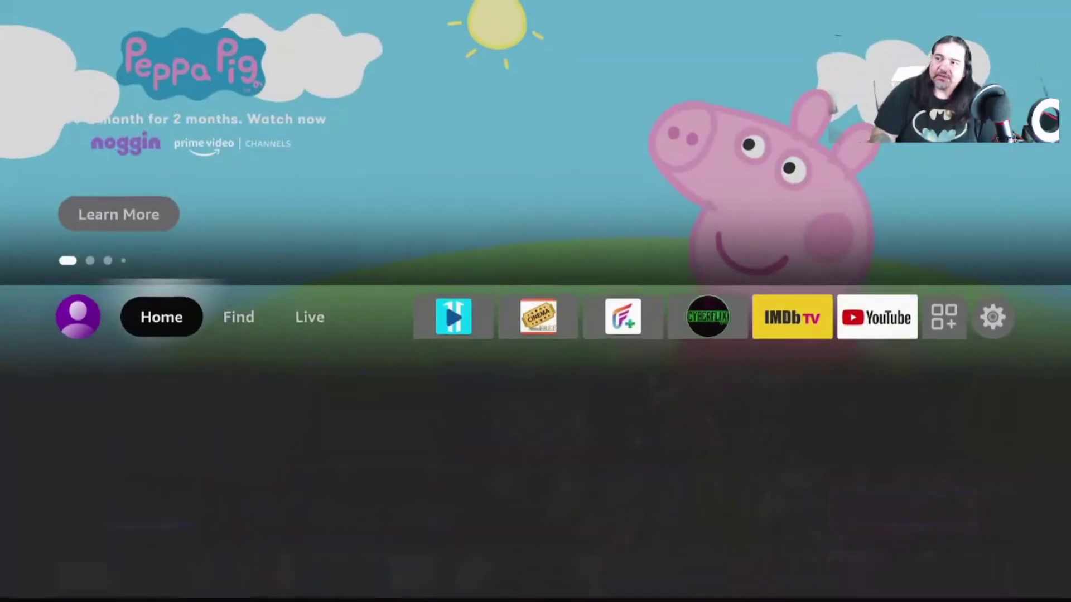